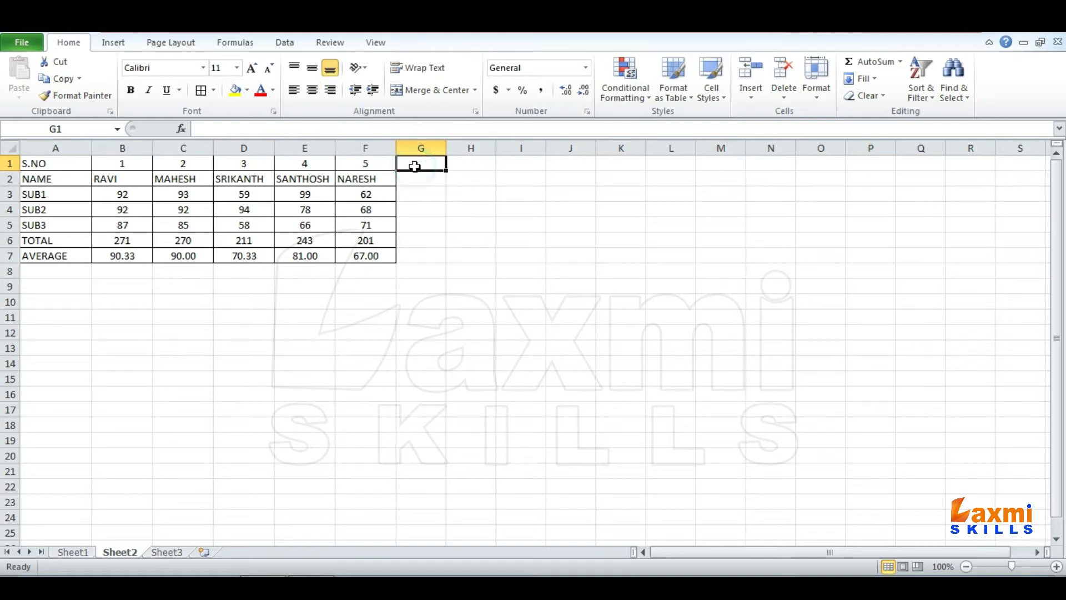
pyautogui.moveTo(67, 163); pyautogui.dragTo(388, 262)
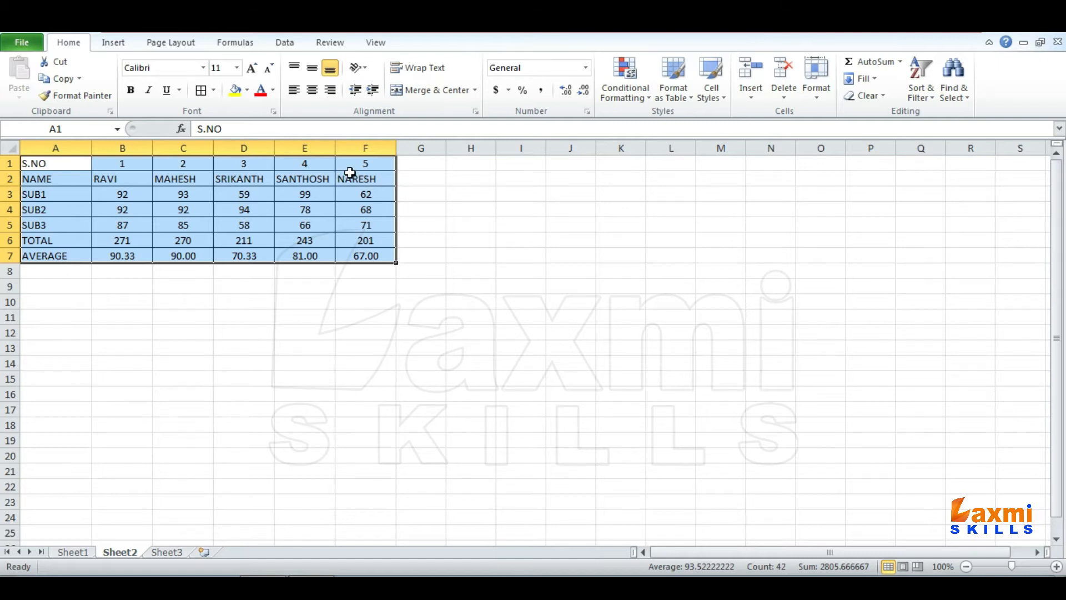
pyautogui.moveTo(71, 161); pyautogui.dragTo(386, 256)
pyautogui.click(65, 291)
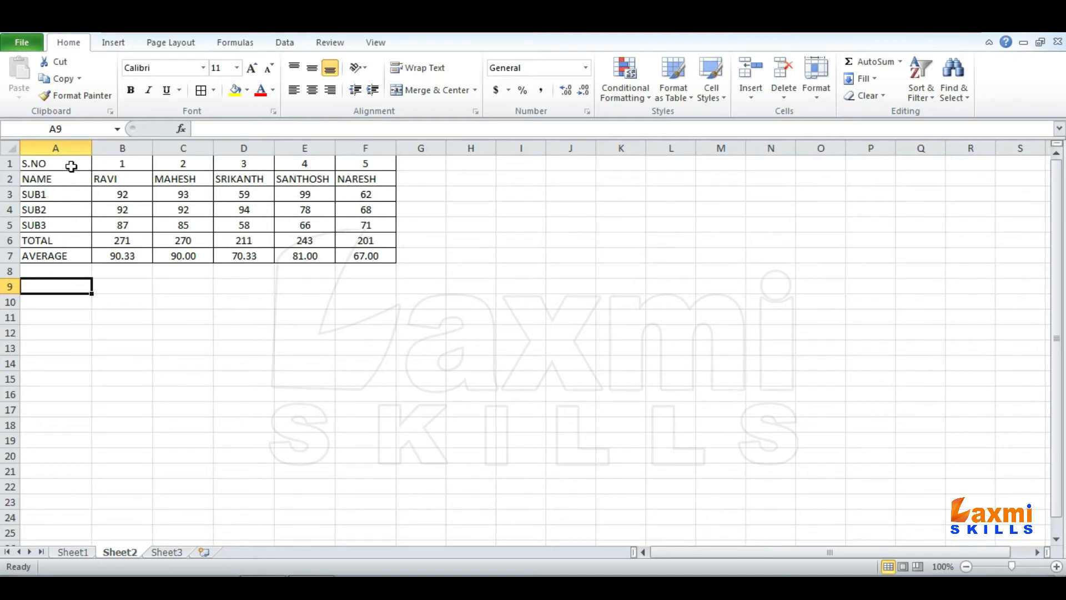
pyautogui.moveTo(71, 166); pyautogui.dragTo(358, 162)
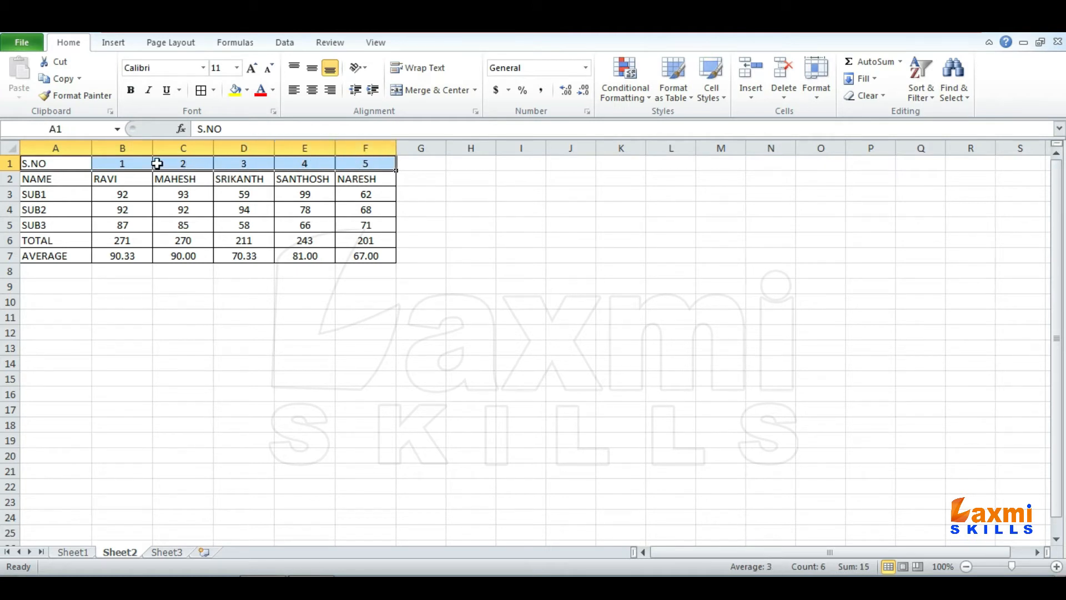
pyautogui.moveTo(52, 166); pyautogui.dragTo(59, 255)
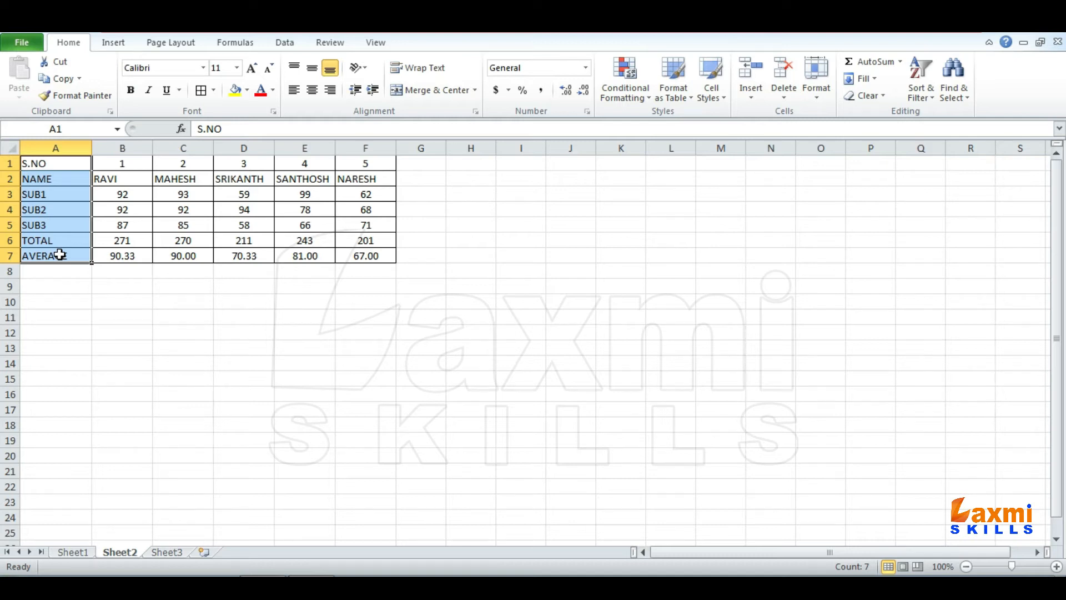
# - Transpose the marks table into A9:G14 with the array formula =TRANSPOSE(A1:F7)
pyautogui.moveTo(61, 285); pyautogui.dragTo(410, 354)
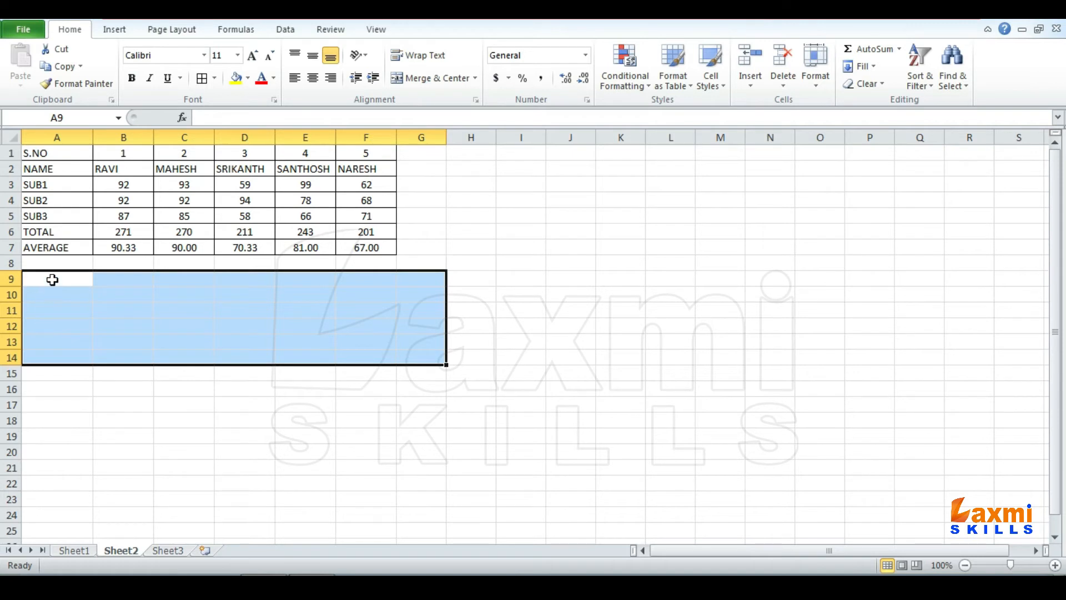
pyautogui.write('=')
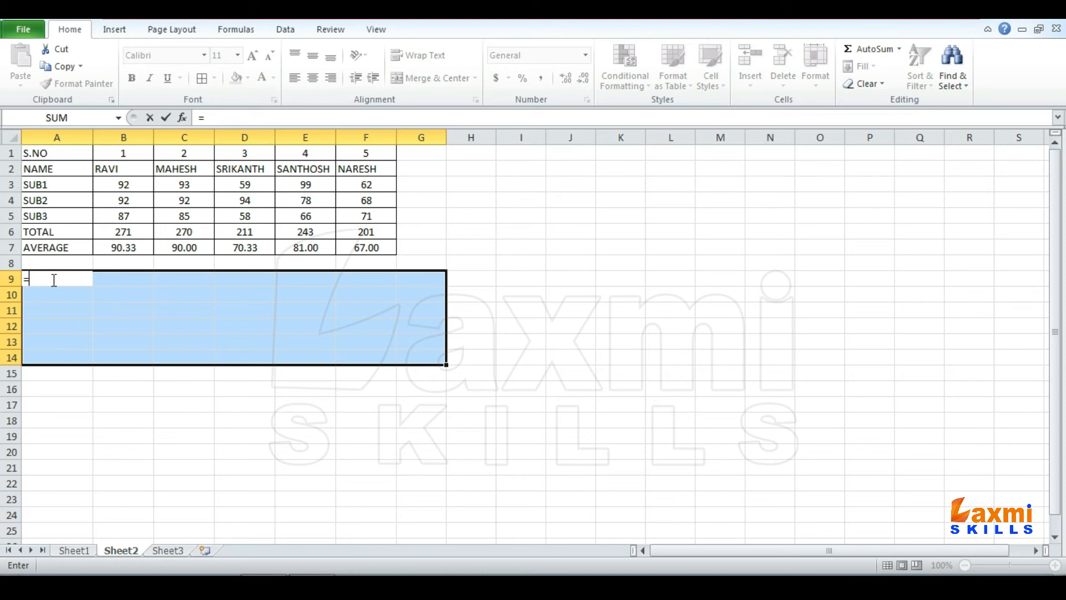
pyautogui.write('TRANSPOSE(')
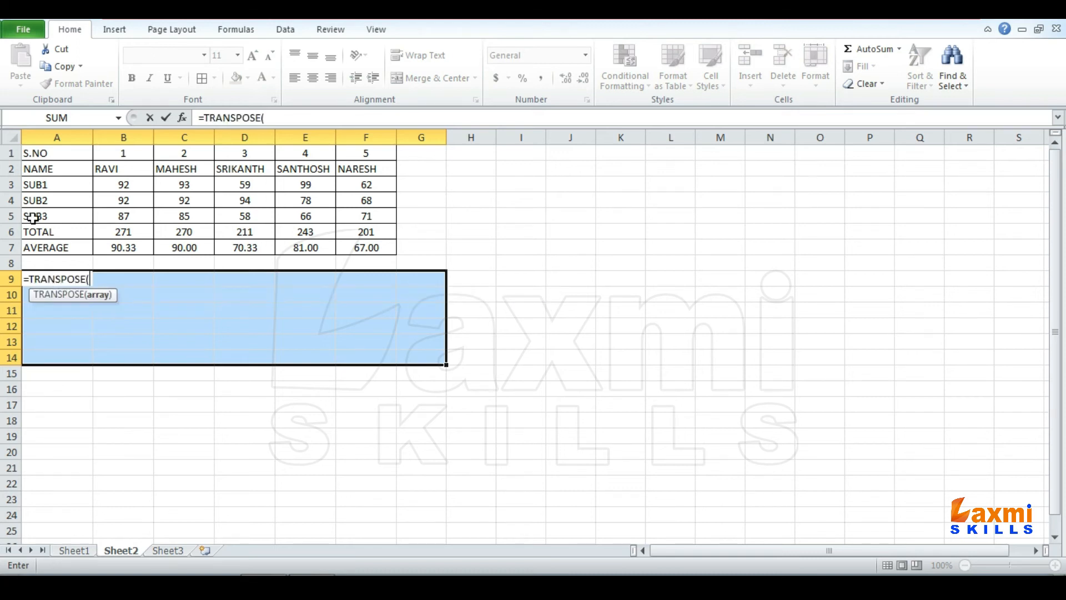
pyautogui.moveTo(31, 151); pyautogui.dragTo(385, 246)
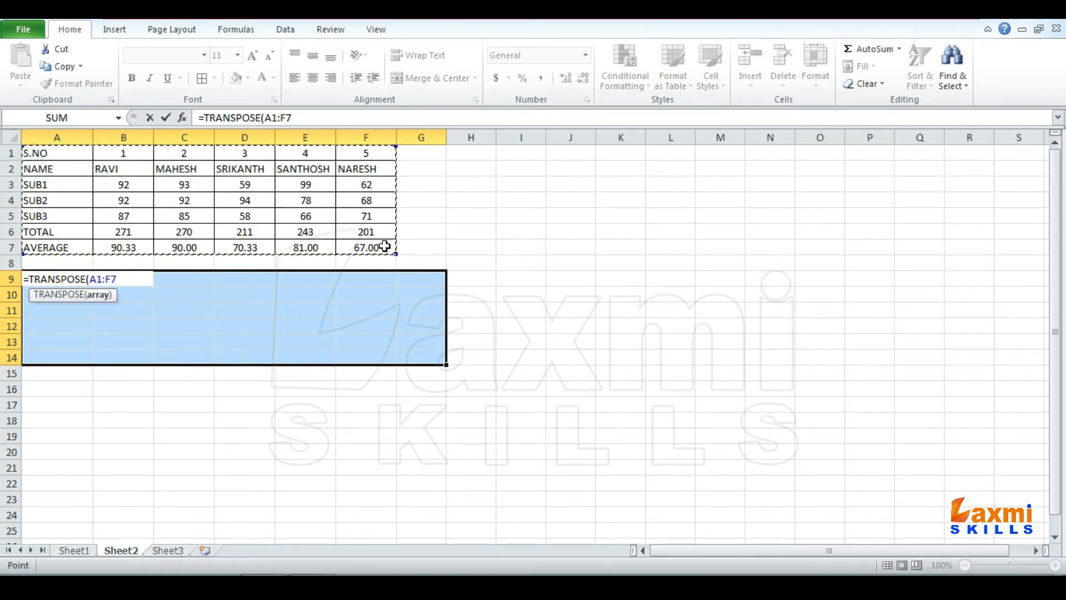
pyautogui.write(')')
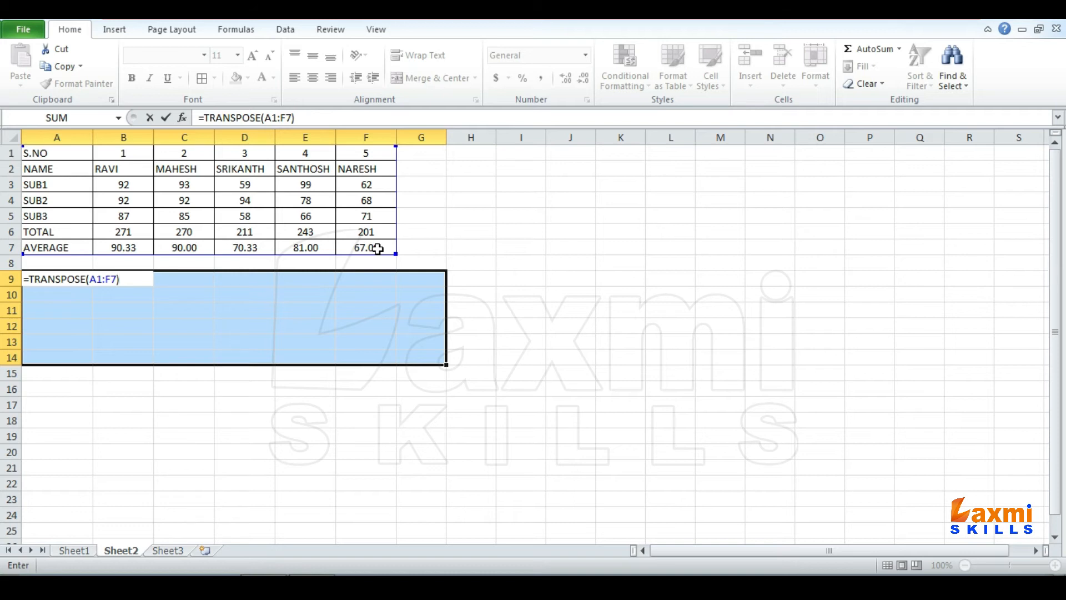
pyautogui.hotkey('ctrl', 'shift', 'Return')
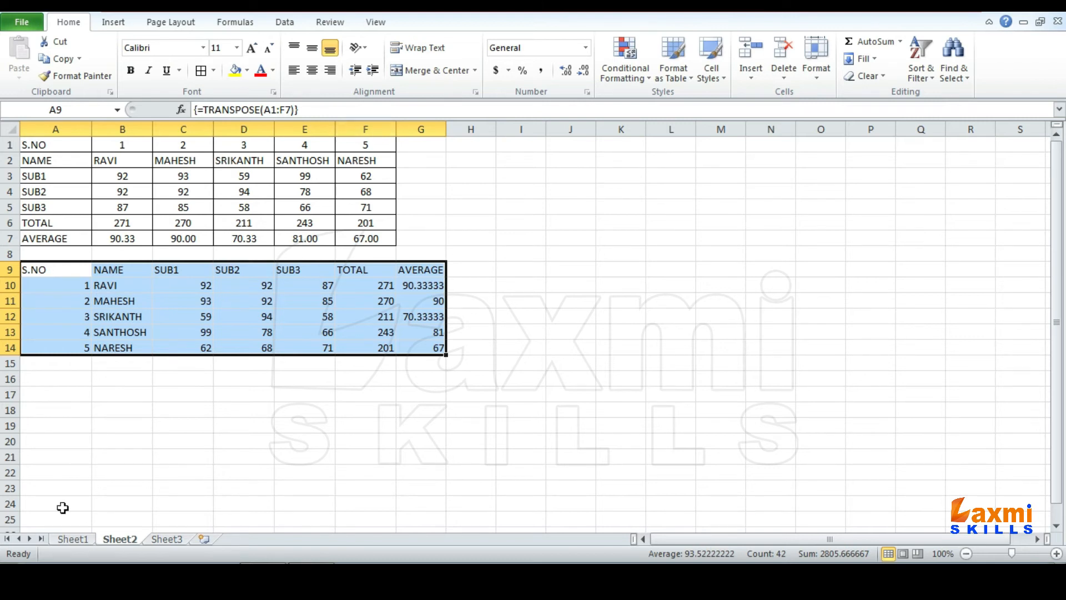
# - Clear the transposed array from A9:G14
pyautogui.click(50, 269)
pyautogui.moveTo(50, 269); pyautogui.dragTo(435, 347)
pyautogui.press('Delete')
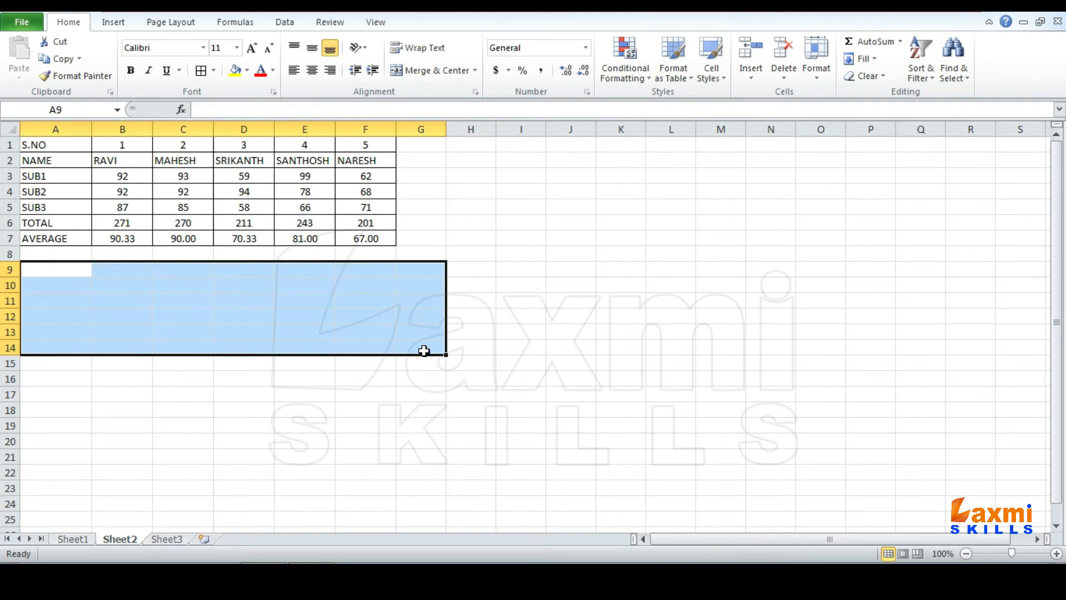
pyautogui.click(279, 333)
# - Copy the marks table A1:F7 and paste it at A11 using Paste Special with the Transpose option
pyautogui.click(59, 146)
pyautogui.moveTo(104, 156); pyautogui.dragTo(368, 231)
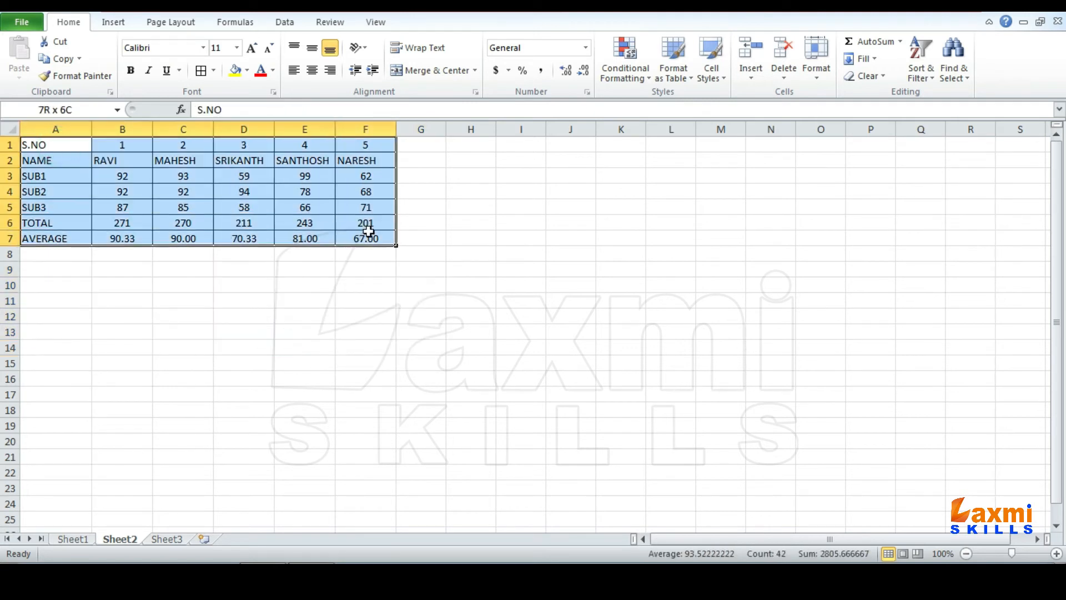
pyautogui.hotkey('ctrl', 'c')
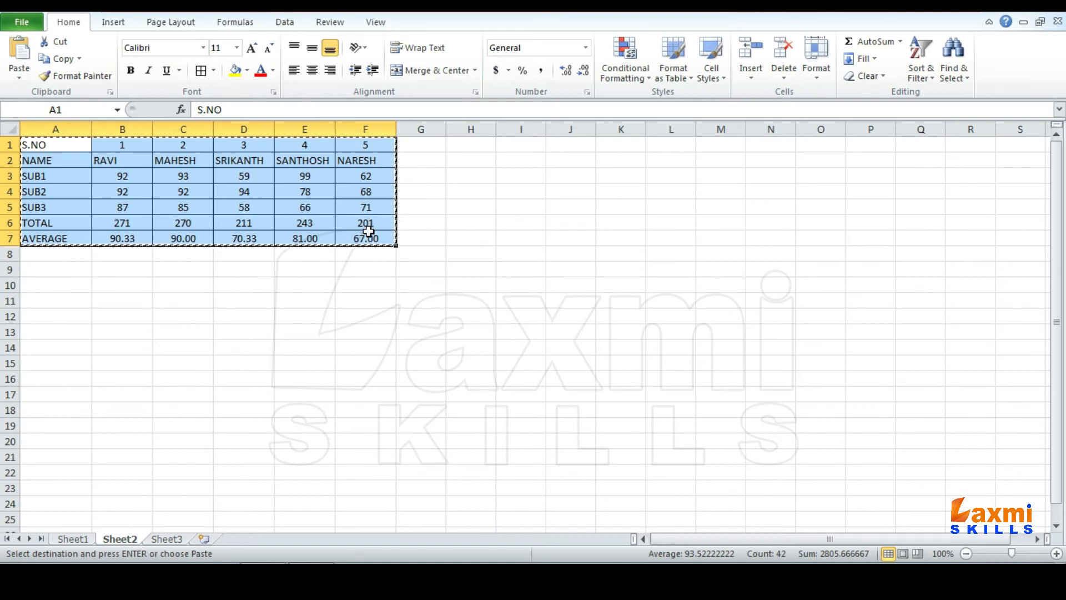
pyautogui.click(58, 302)
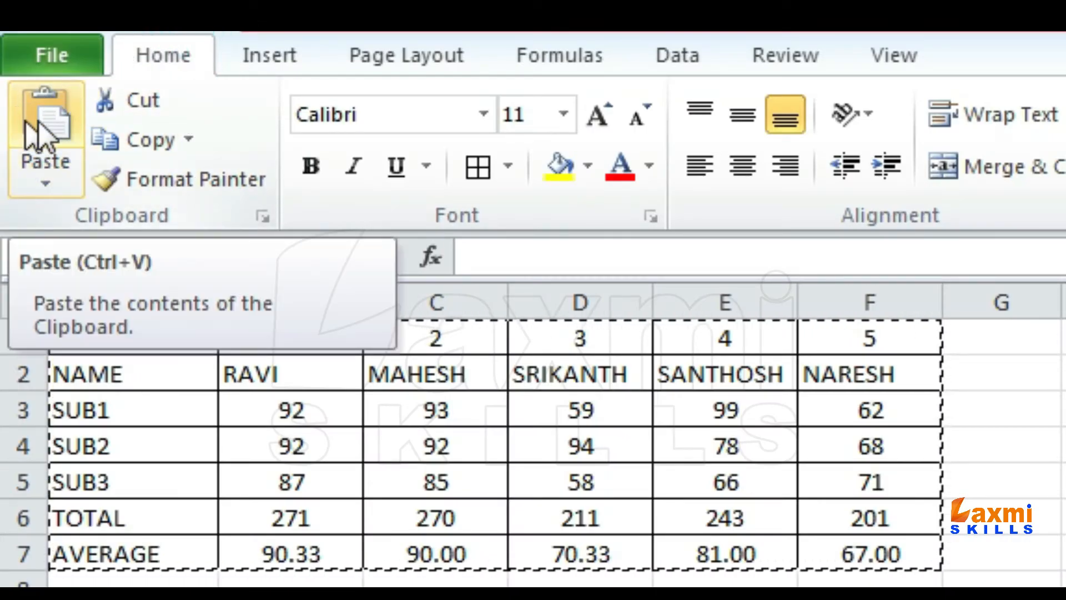
pyautogui.click(44, 182)
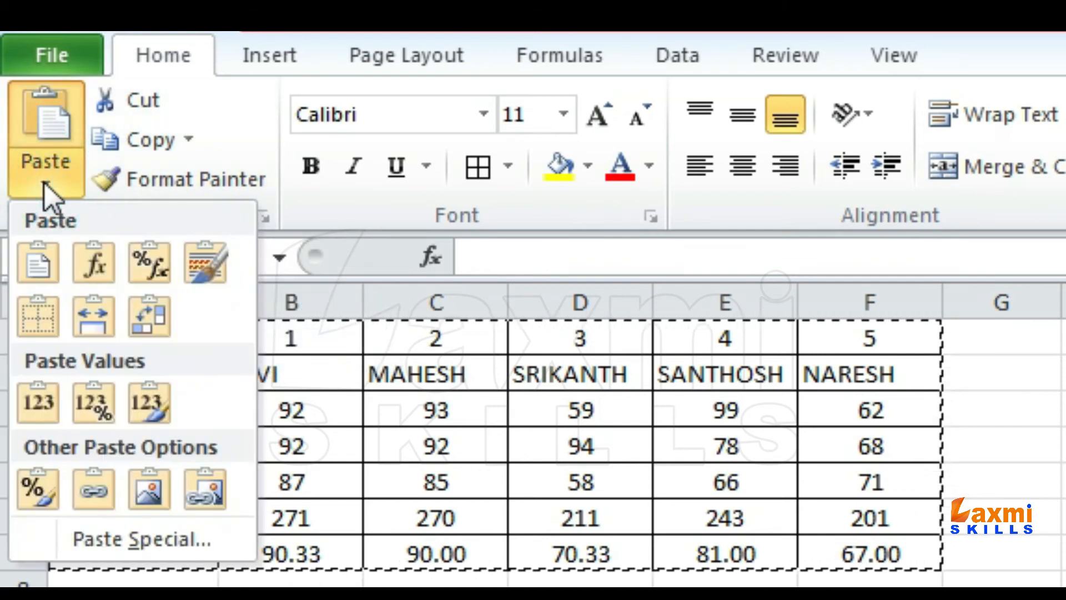
pyautogui.click(162, 534)
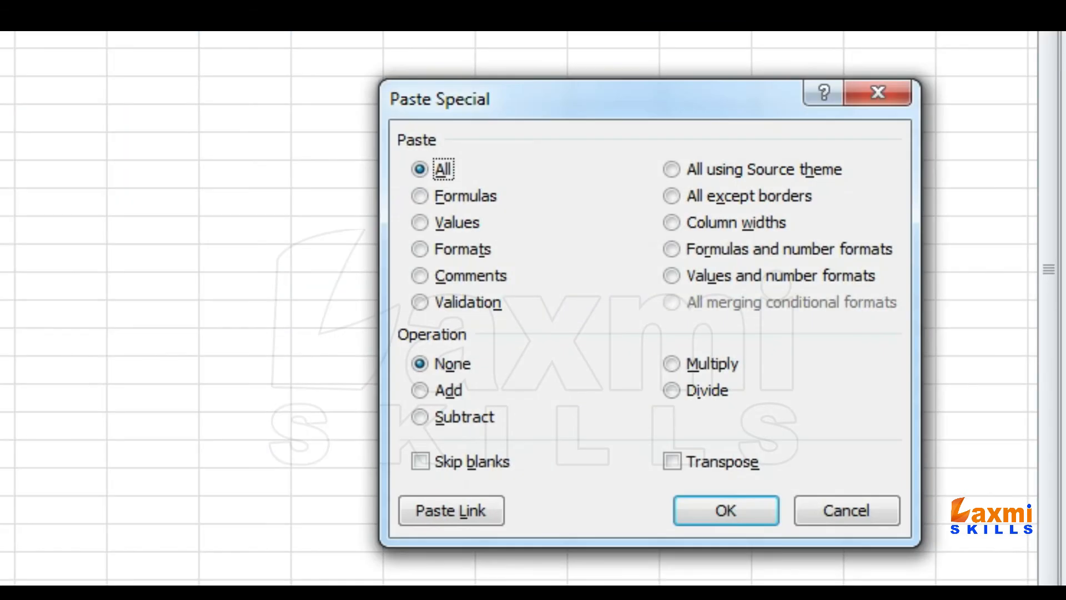
pyautogui.moveTo(576, 81); pyautogui.dragTo(305, 31)
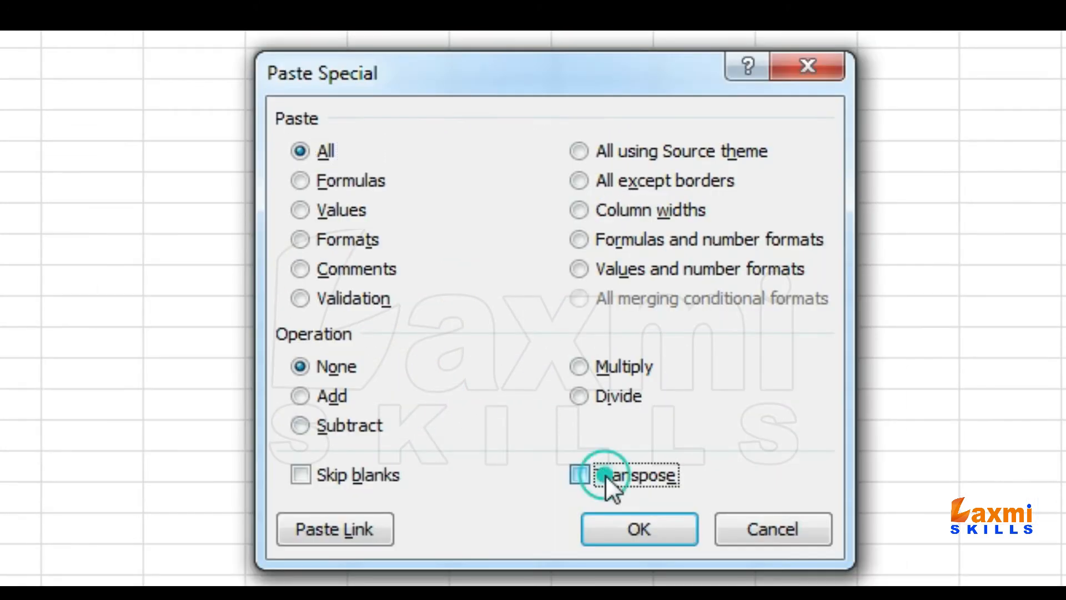
pyautogui.click(415, 405)
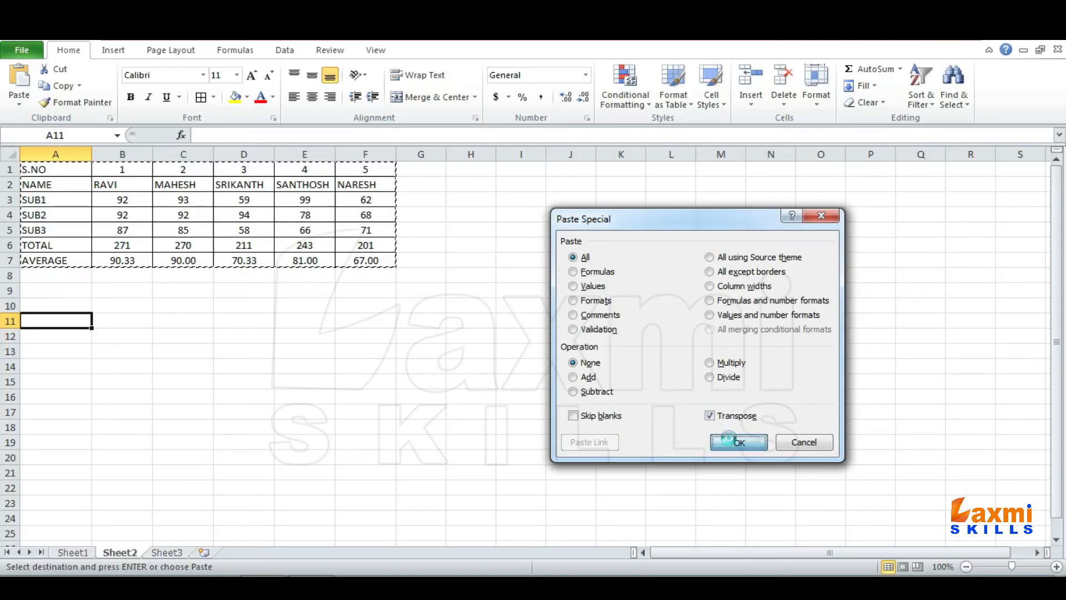
pyautogui.click(622, 525)
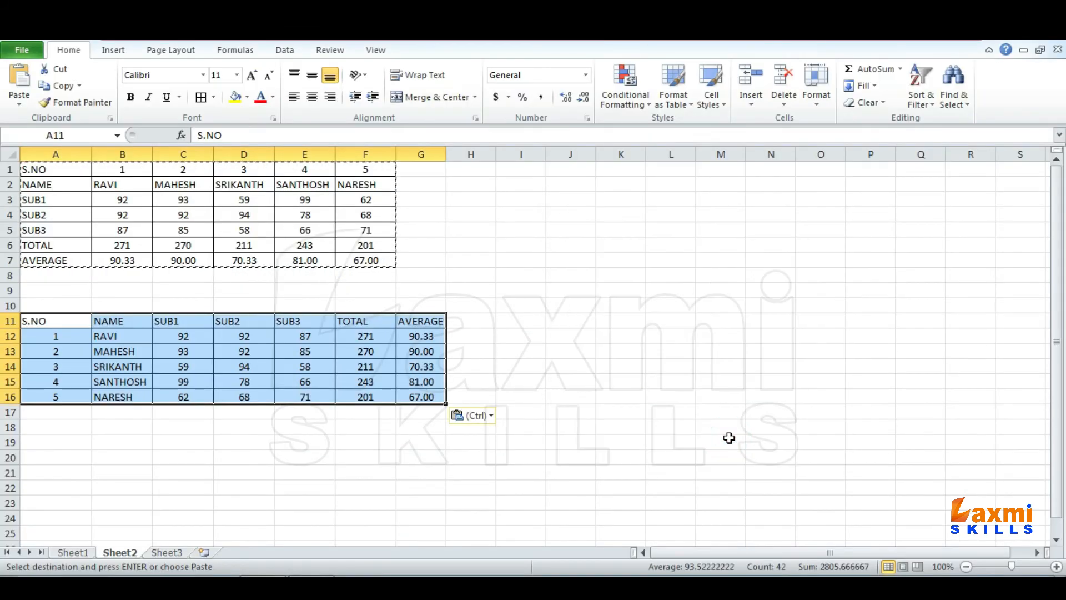
# - Examine cell contents in the transposed copy and the original table, and end the copy mode
pyautogui.click(341, 364)
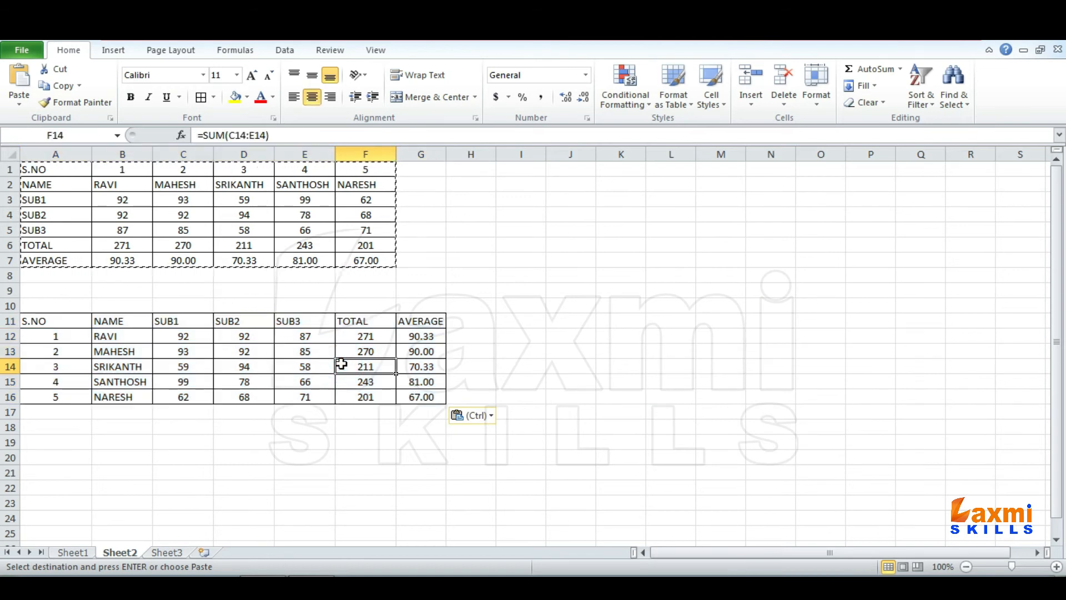
pyautogui.click(307, 336)
pyautogui.click(286, 351)
pyautogui.click(255, 350)
pyautogui.click(233, 228)
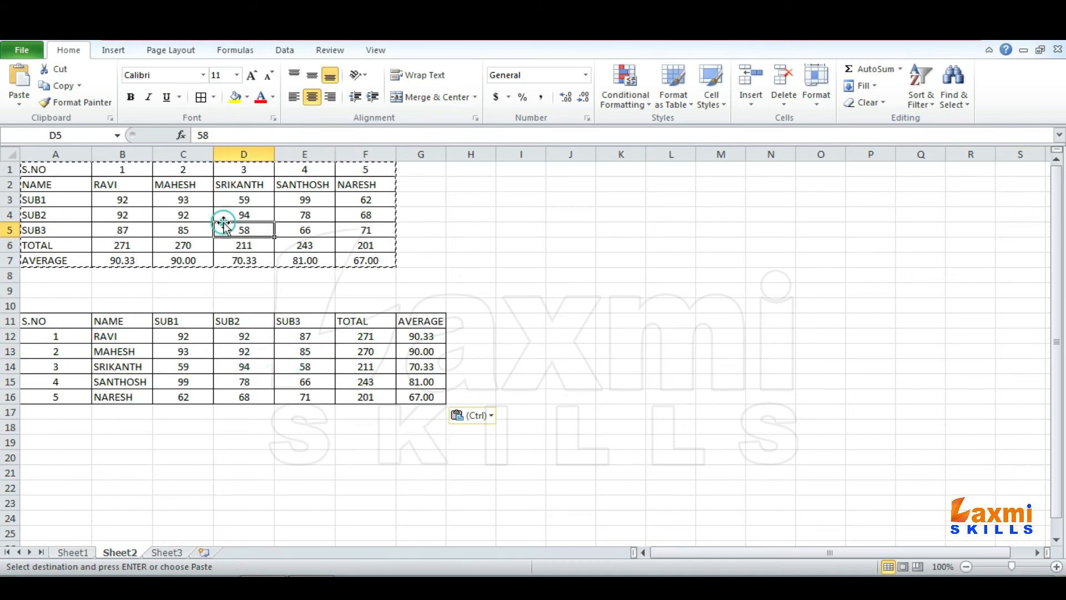
pyautogui.moveTo(56, 174); pyautogui.dragTo(364, 259)
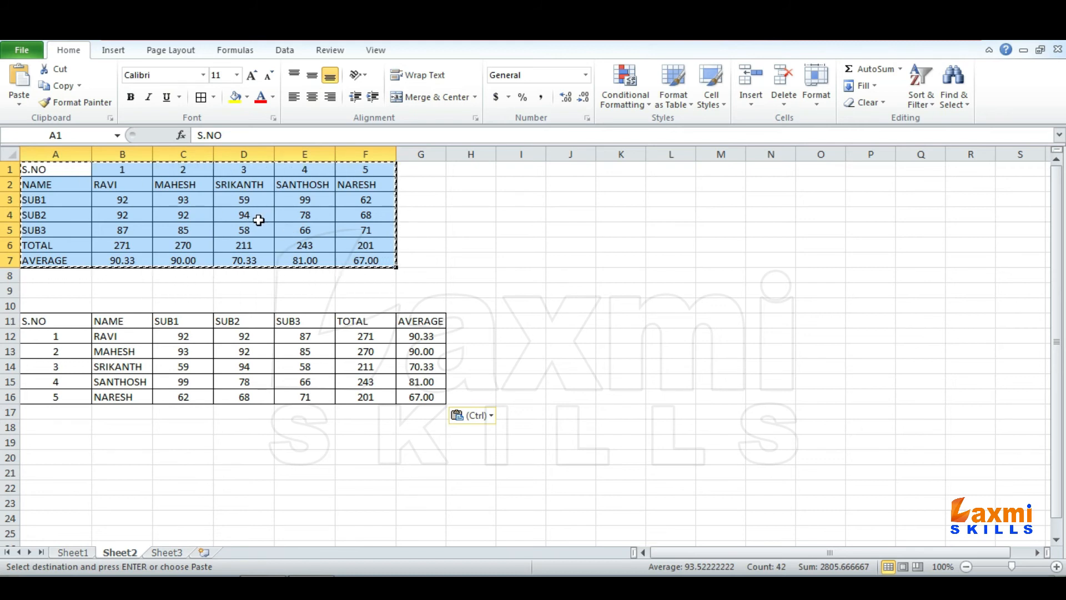
pyautogui.press('Escape')
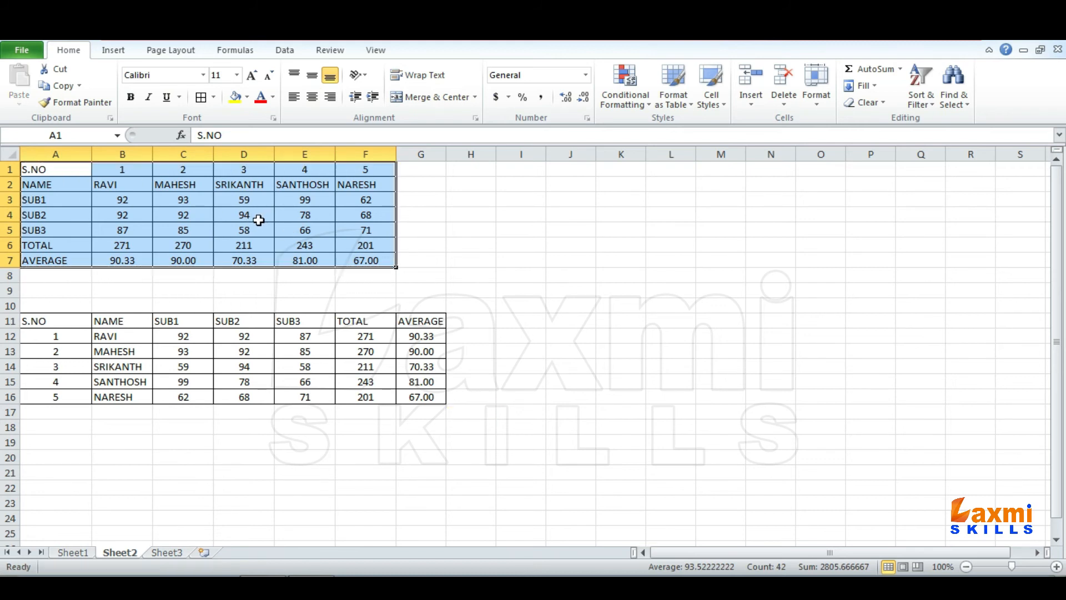
pyautogui.click(239, 340)
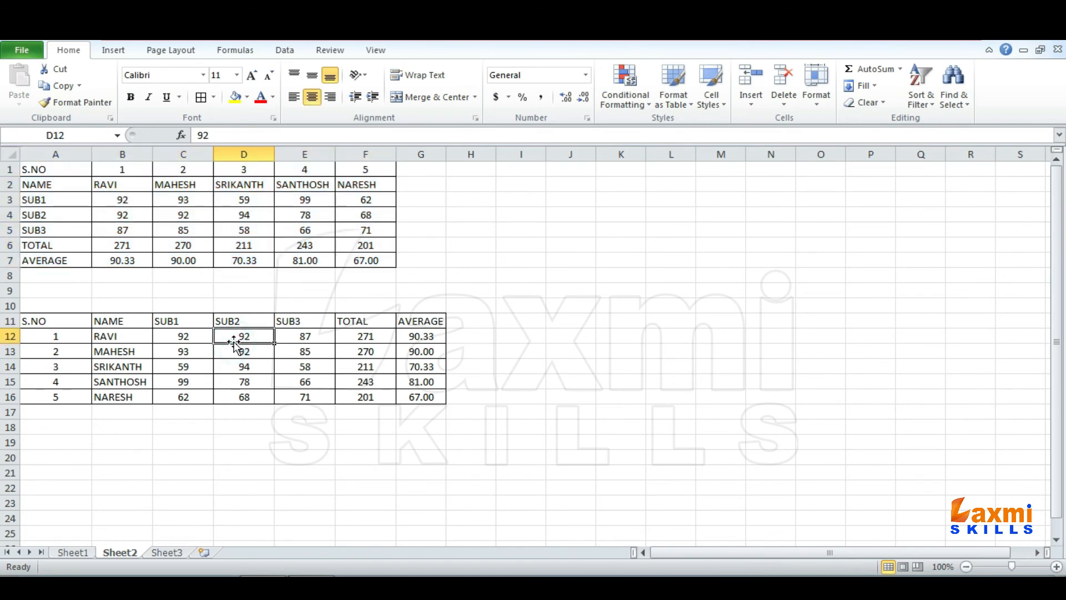
pyautogui.click(179, 198)
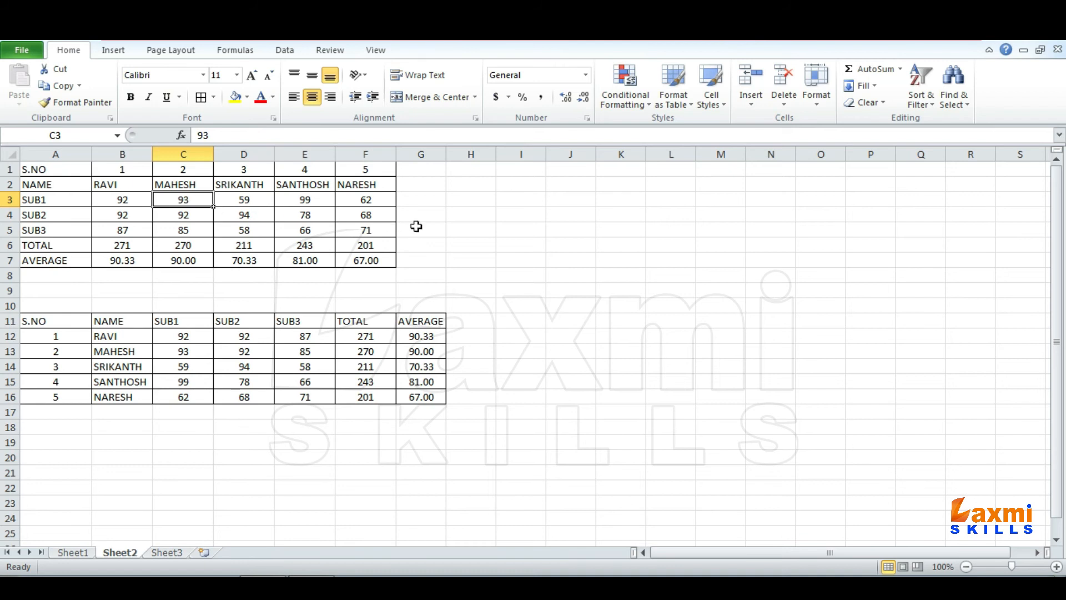
# - Try to transpose the marks table into H1:N6 with =TRANSPOSE(A1:F7) entered as an ordinary formula
pyautogui.moveTo(484, 170); pyautogui.dragTo(773, 242)
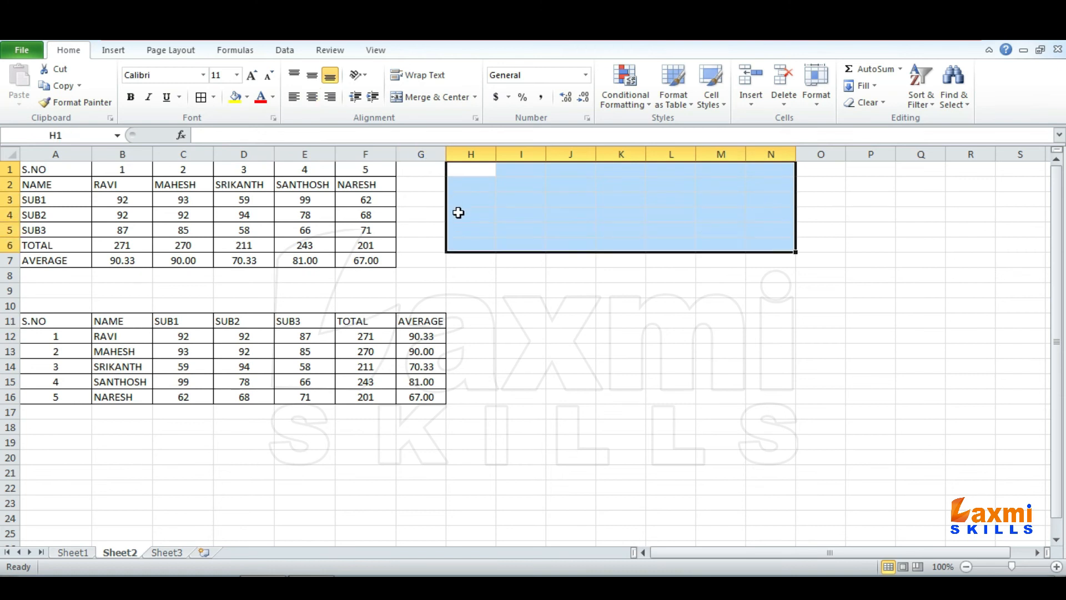
pyautogui.write('=TRA')
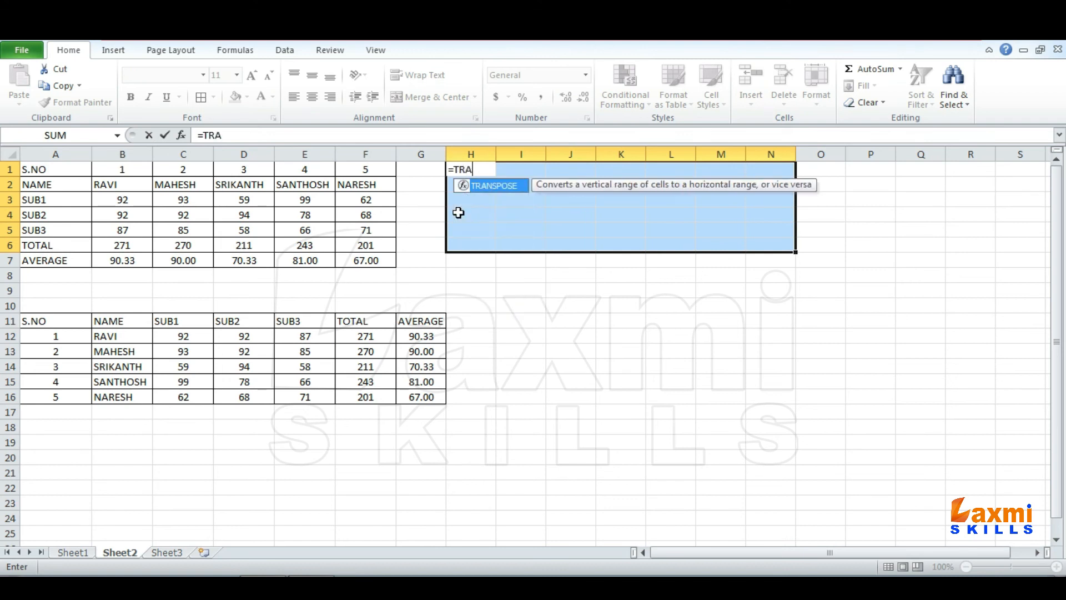
pyautogui.write('NSPOSE(')
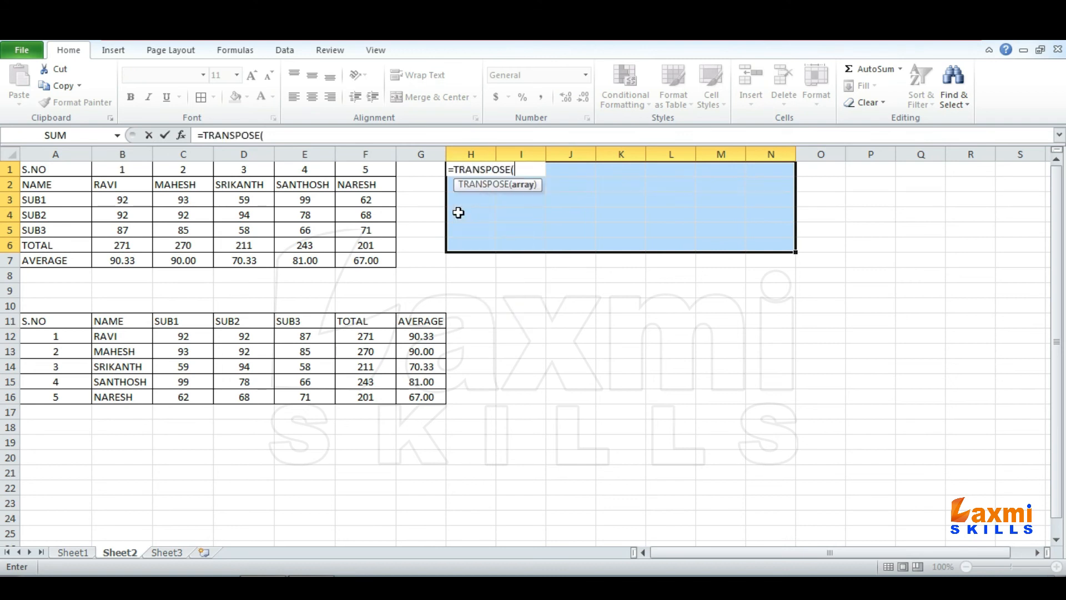
pyautogui.moveTo(46, 170); pyautogui.dragTo(362, 258)
pyautogui.write(')')
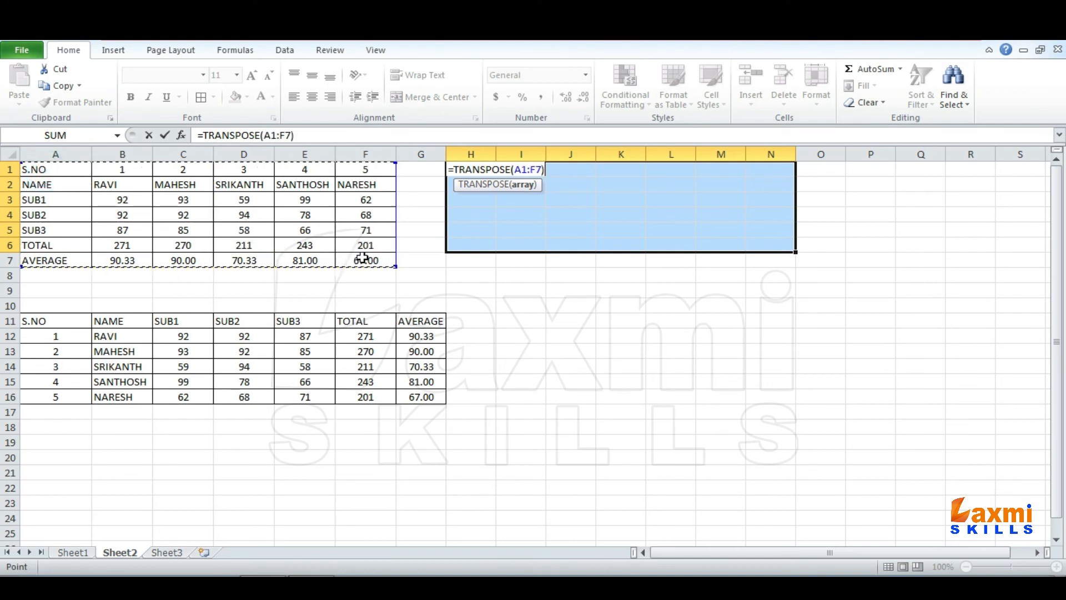
pyautogui.press('Return')
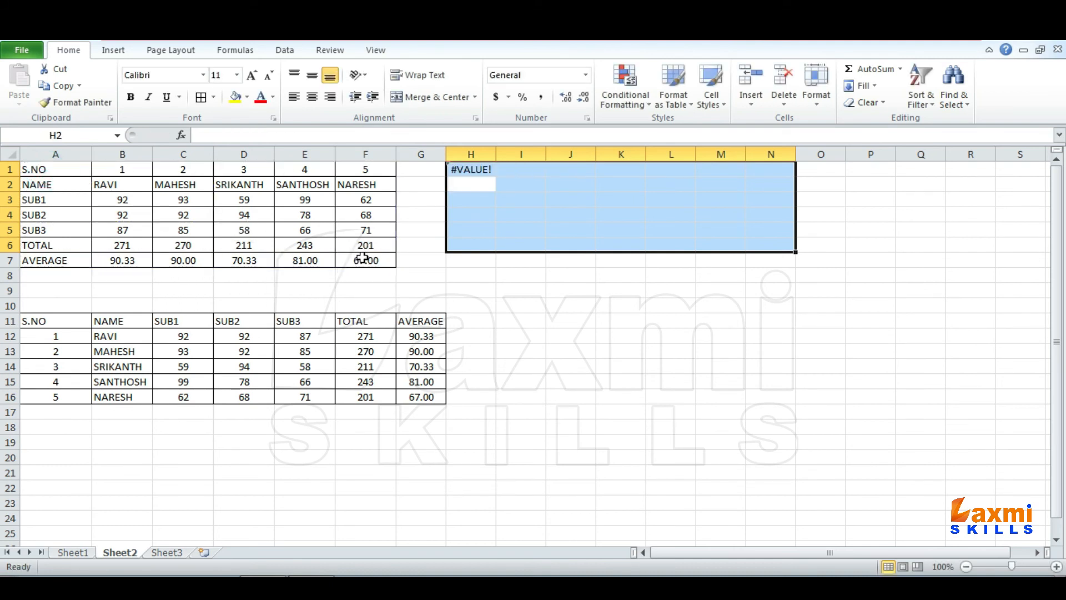
# - Inspect the formula in H1 without changing it and undo its entry
pyautogui.click(474, 169)
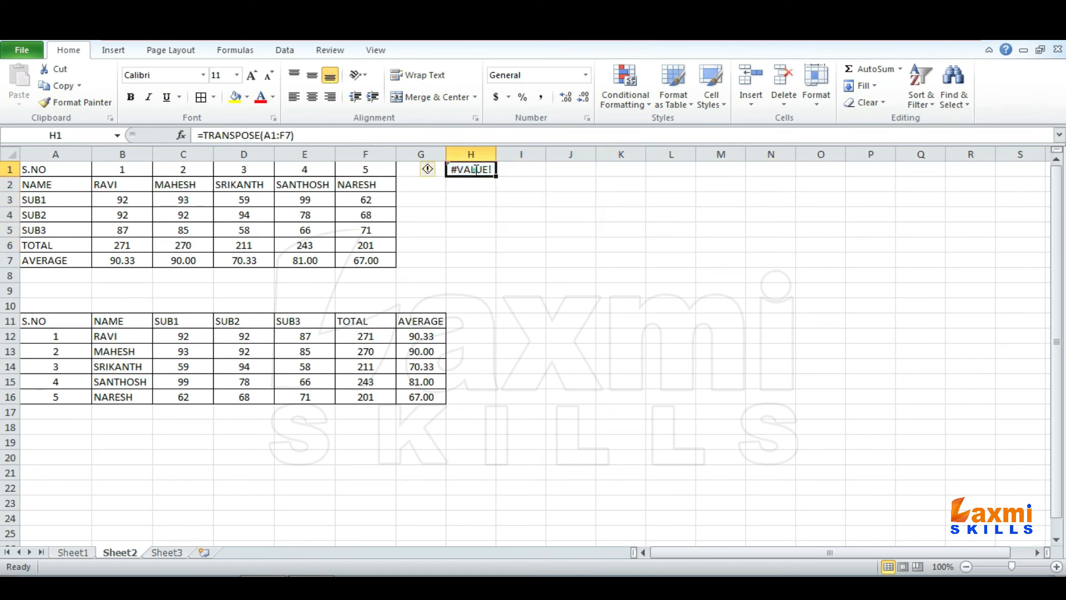
pyautogui.press('F2')
pyautogui.press('Escape')
pyautogui.hotkey('ctrl', 'z')
# - Transpose the marks table into H1:N6 with =TRANSPOSE(A1:F7) entered as an array formula, and widen column I to fit the names
pyautogui.write('=')
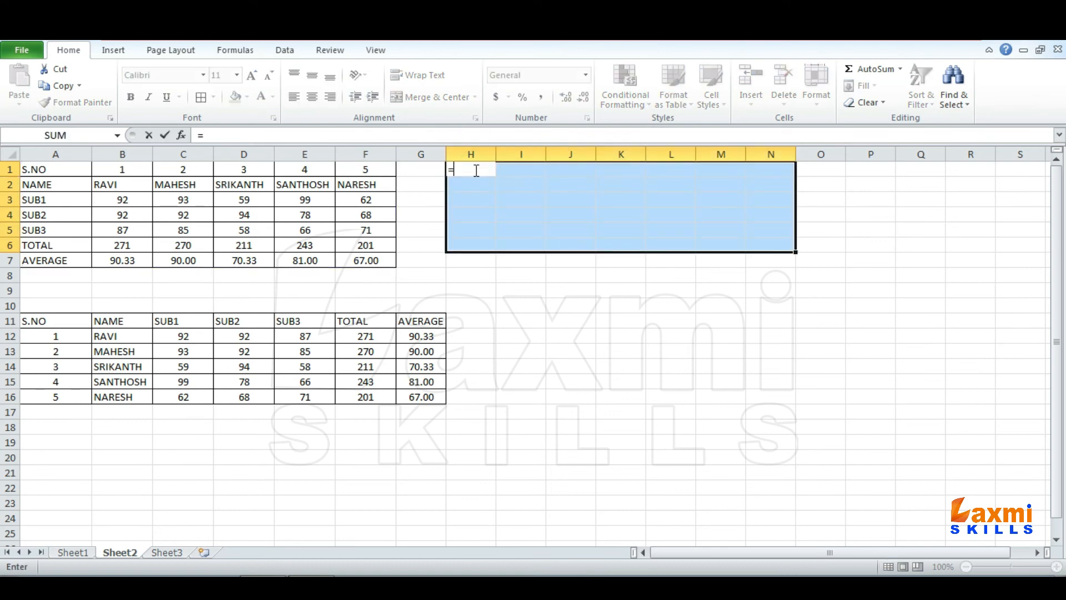
pyautogui.write('TRANS')
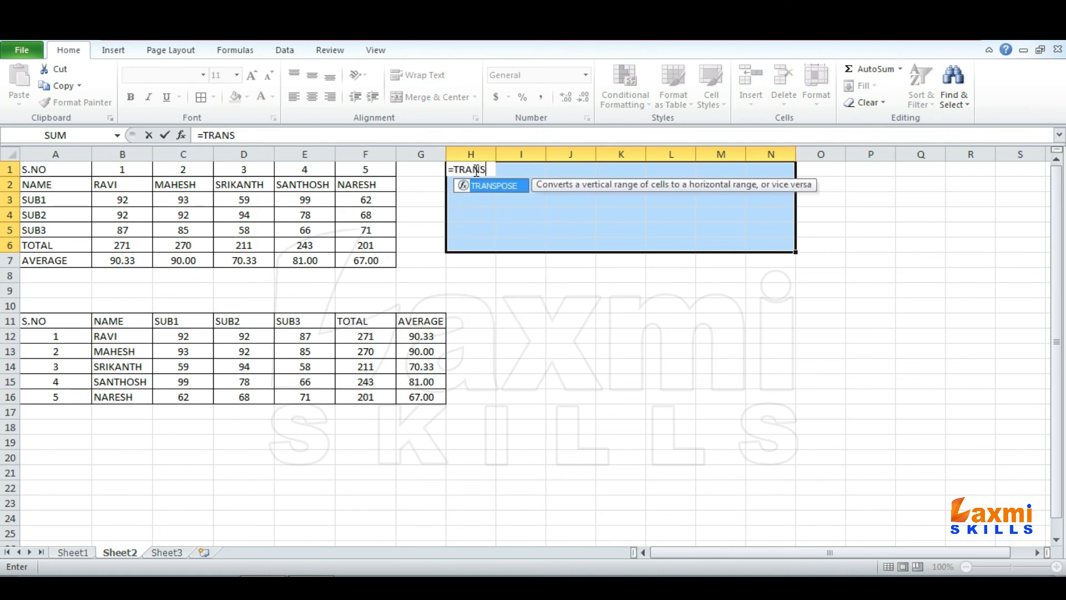
pyautogui.write('POSE(')
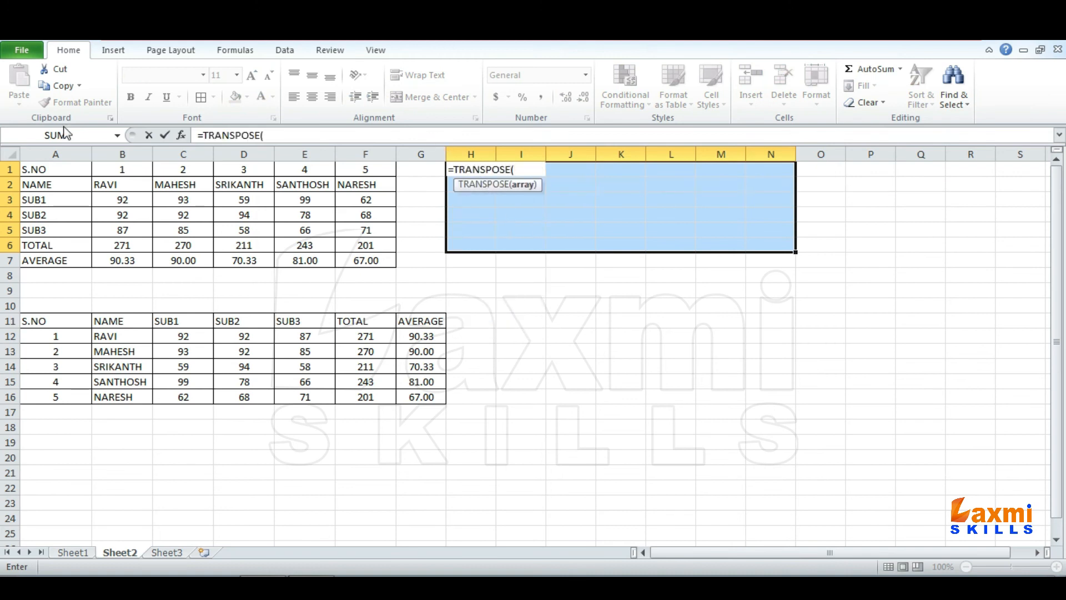
pyautogui.moveTo(56, 169); pyautogui.dragTo(138, 184)
pyautogui.moveTo(359, 263); pyautogui.dragTo(360, 263)
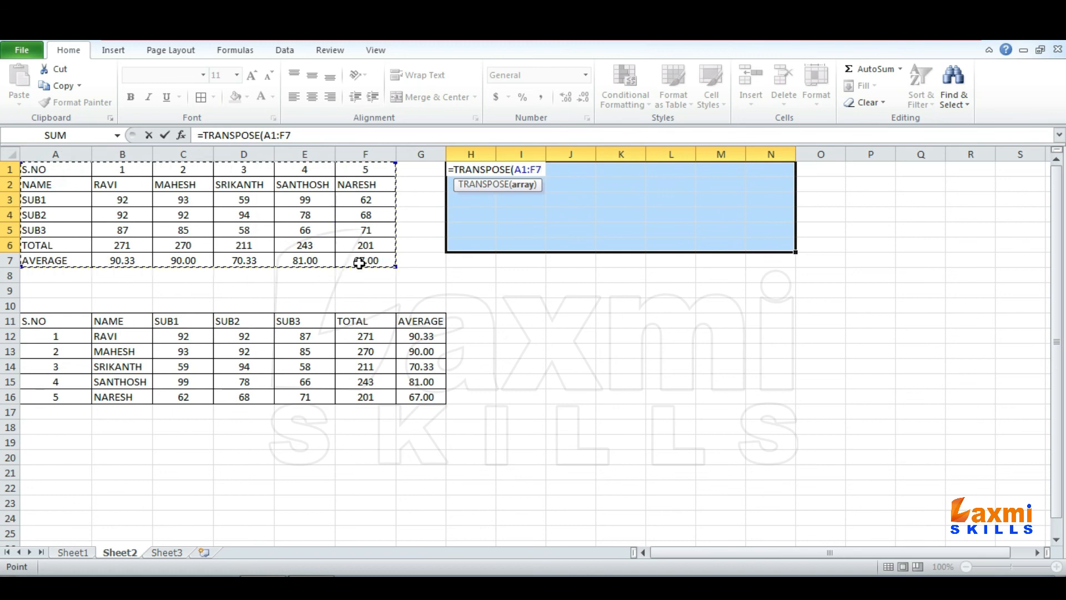
pyautogui.write(')')
pyautogui.hotkey('ctrl', 'shift', 'Return')
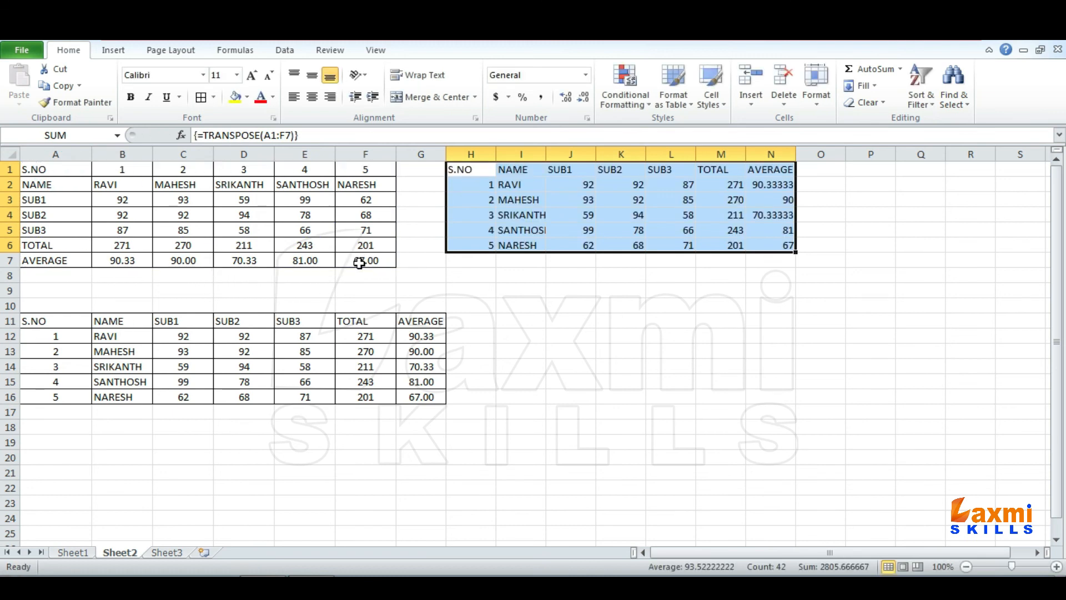
pyautogui.click(522, 188)
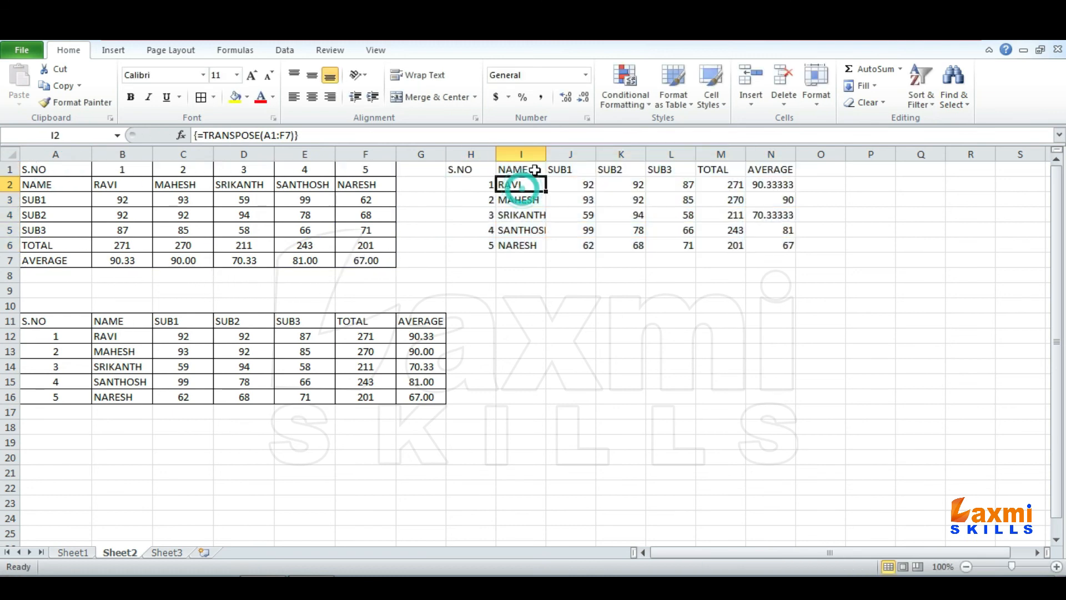
pyautogui.moveTo(545, 152); pyautogui.dragTo(568, 152)
# - Check the array formula in several cells of the transposed range, and change the SUB3 mark in D5 of the original table to 85
pyautogui.click(261, 232)
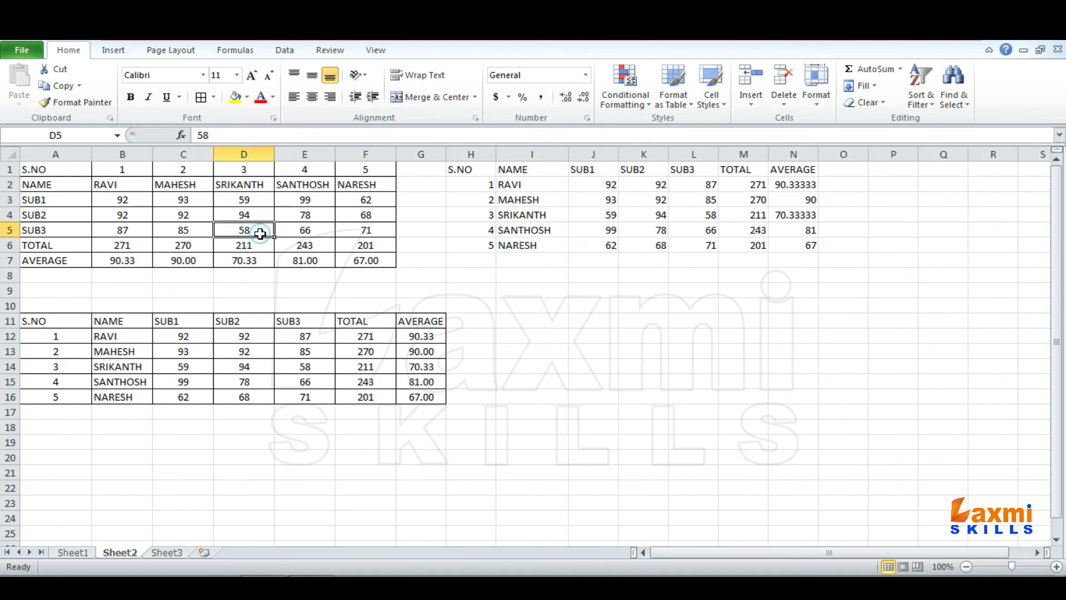
pyautogui.click(626, 211)
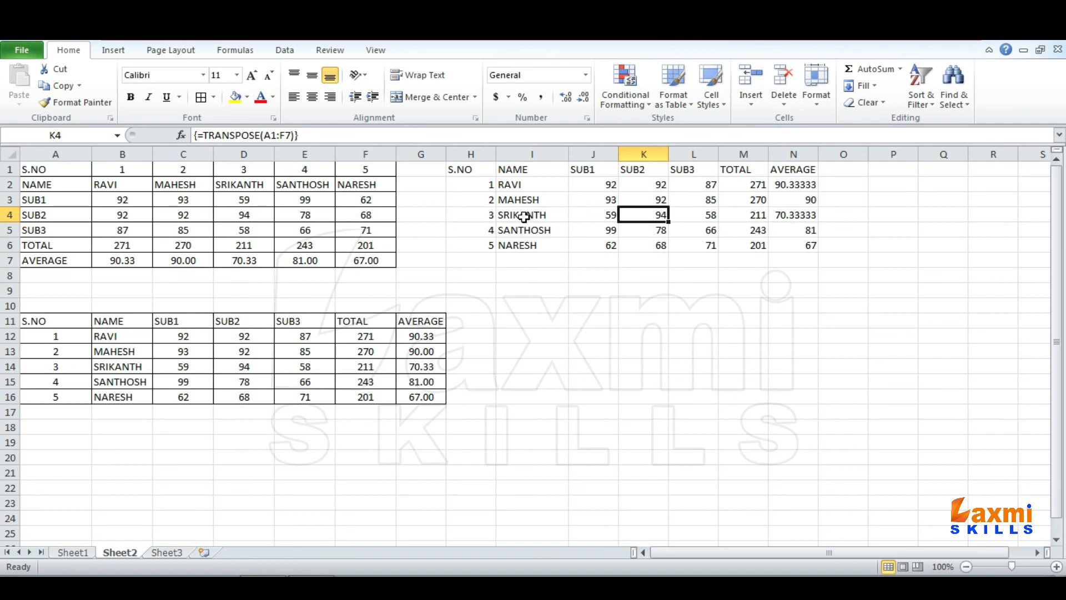
pyautogui.click(523, 215)
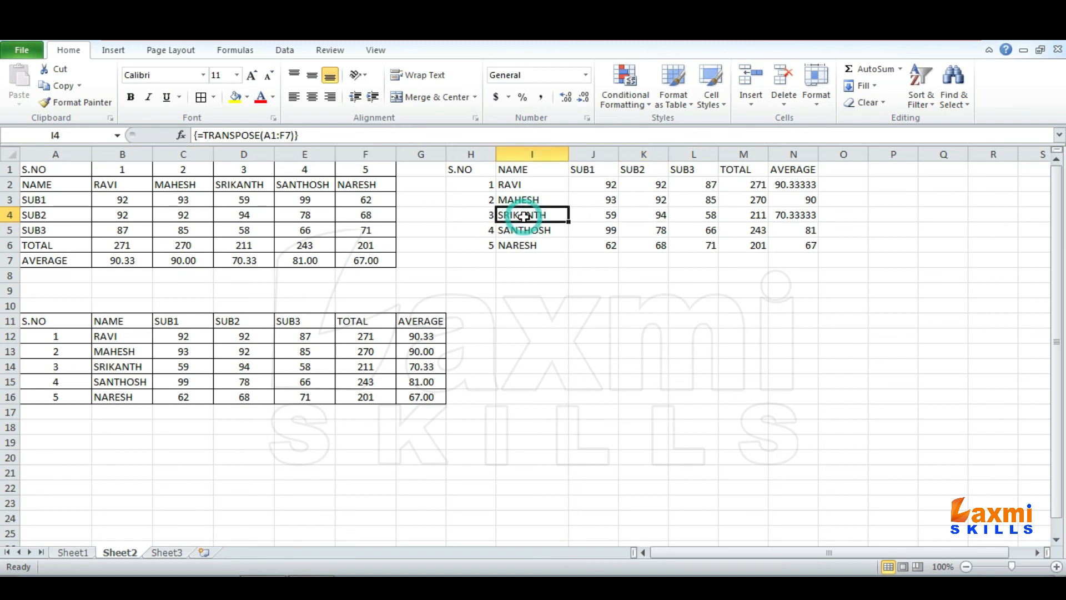
pyautogui.click(704, 216)
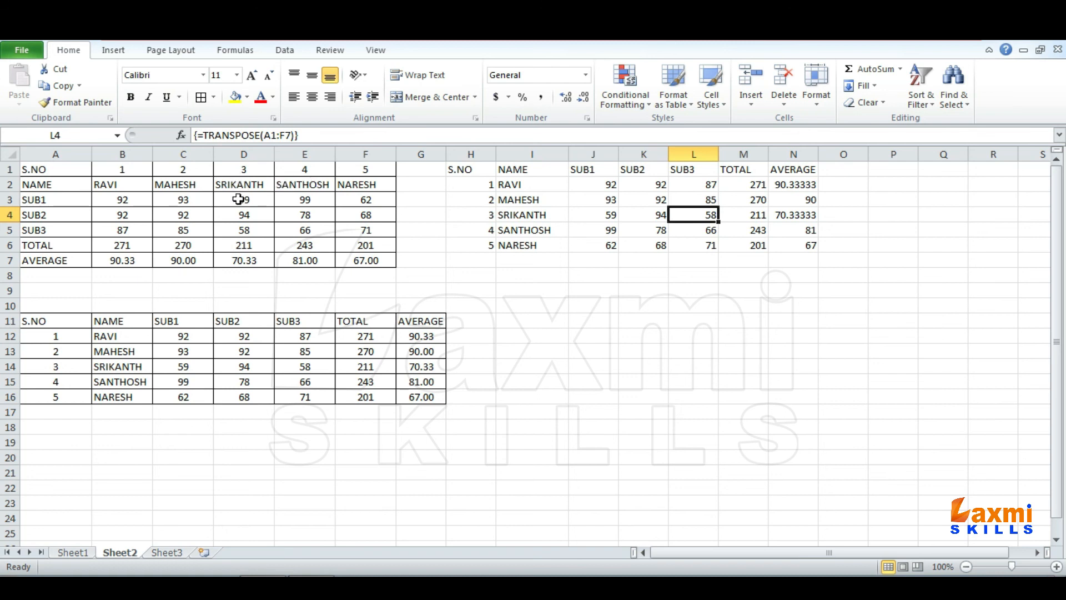
pyautogui.click(243, 230)
pyautogui.write('8')
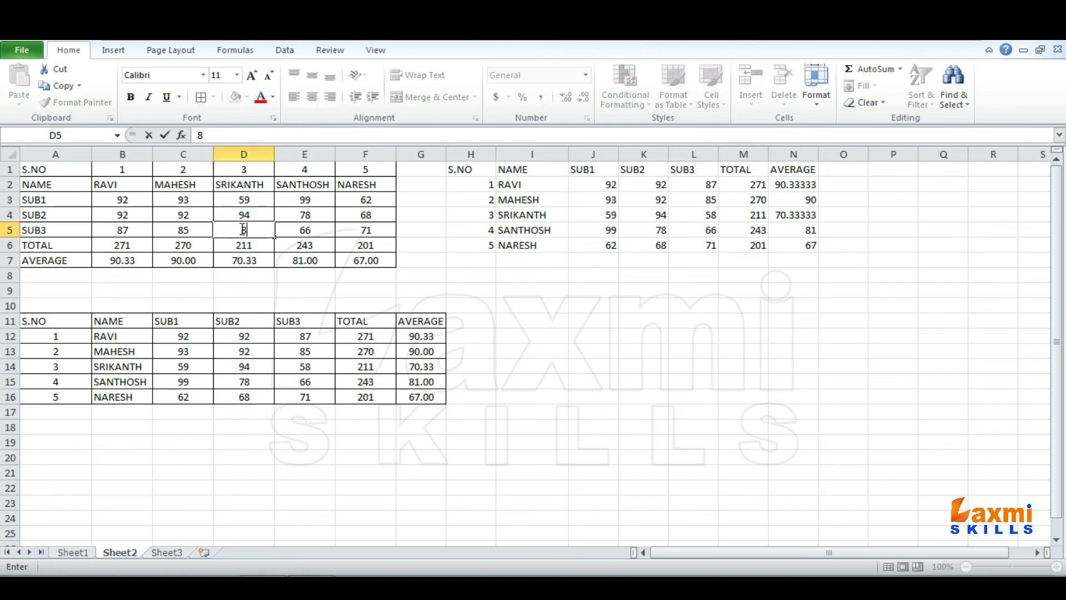
pyautogui.write('5')
pyautogui.press('Return')
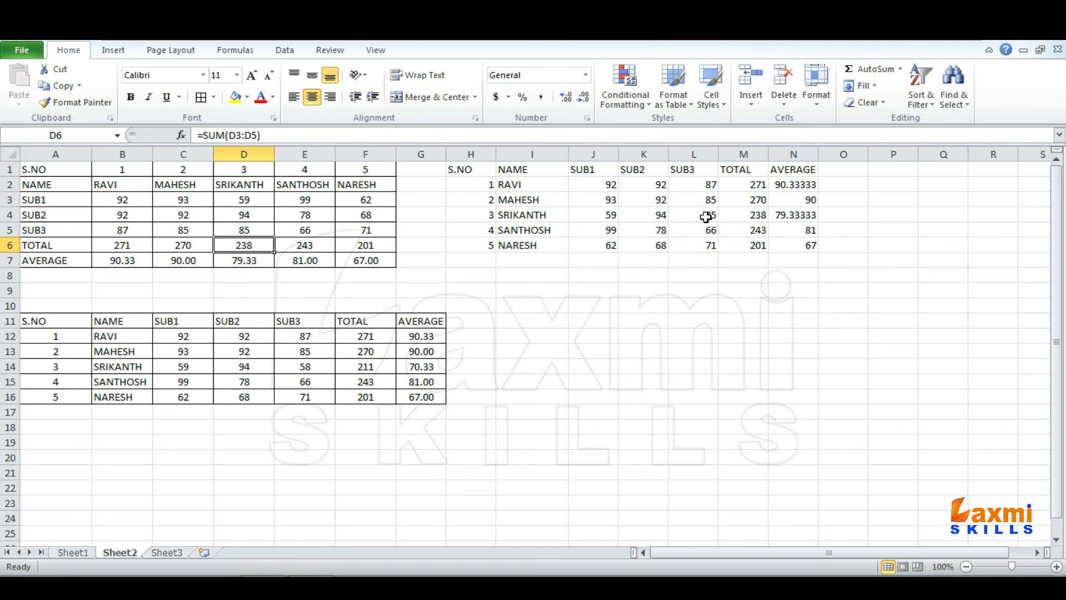
# - Compare the SUB3 mark in E14 and the pasted copy A11:G16 with the formula-based table H1:N6
pyautogui.click(311, 367)
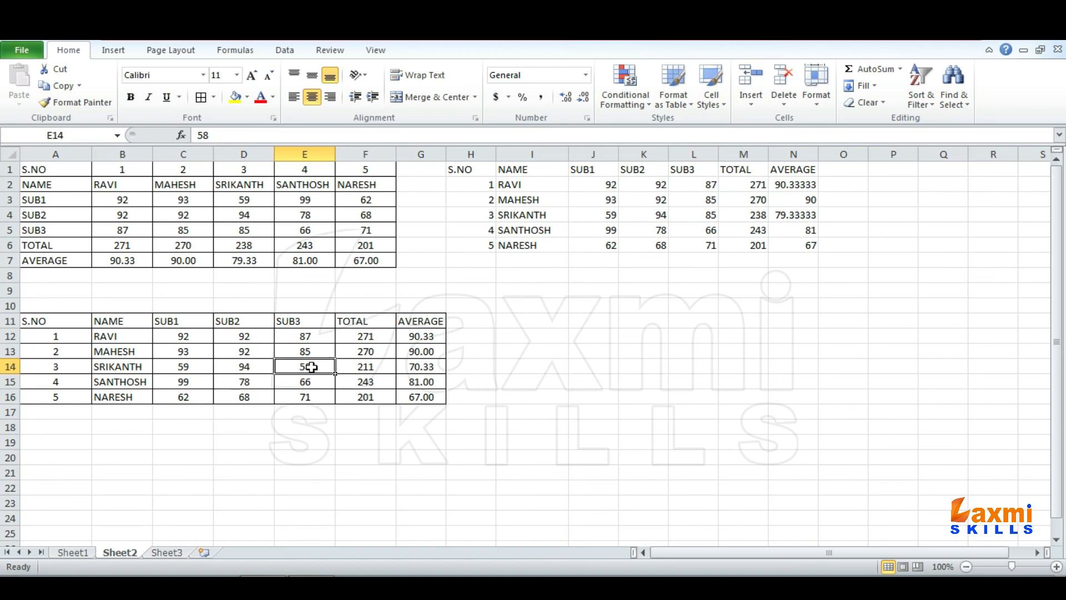
pyautogui.moveTo(460, 169); pyautogui.dragTo(799, 244)
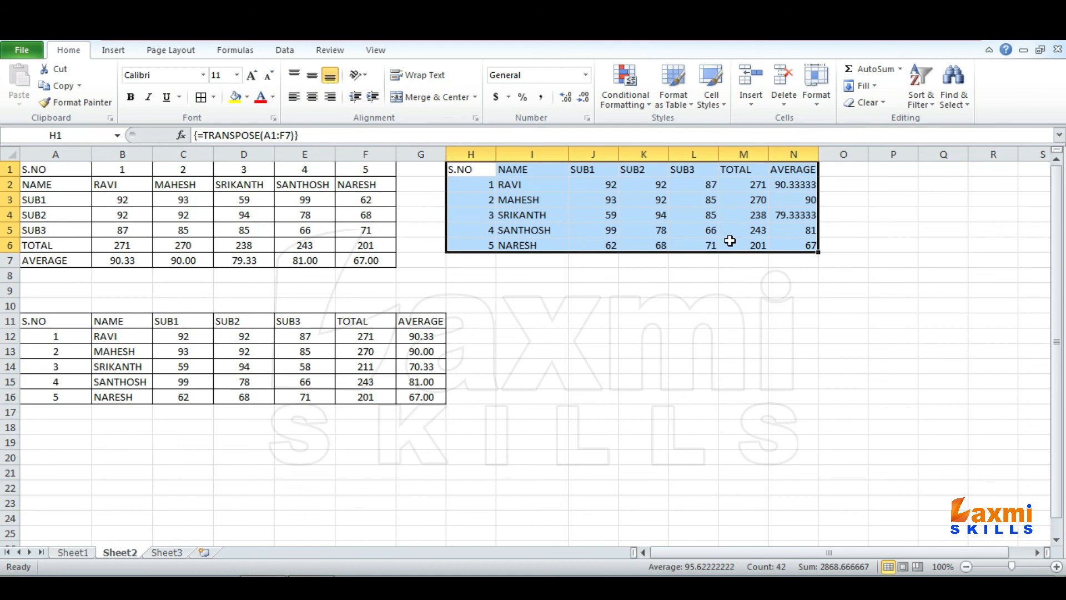
pyautogui.moveTo(47, 315); pyautogui.dragTo(410, 397)
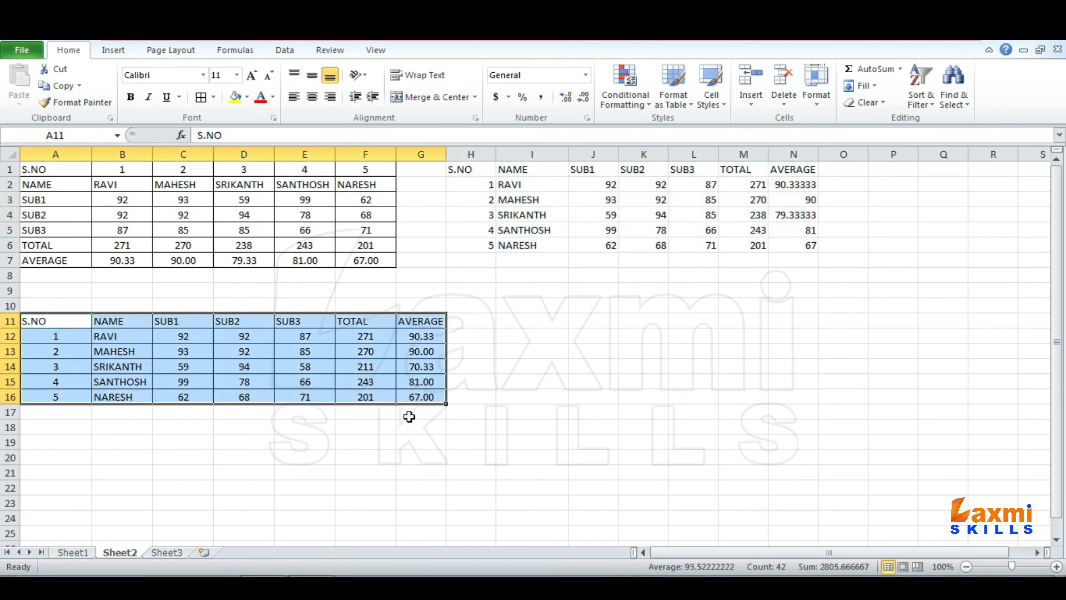